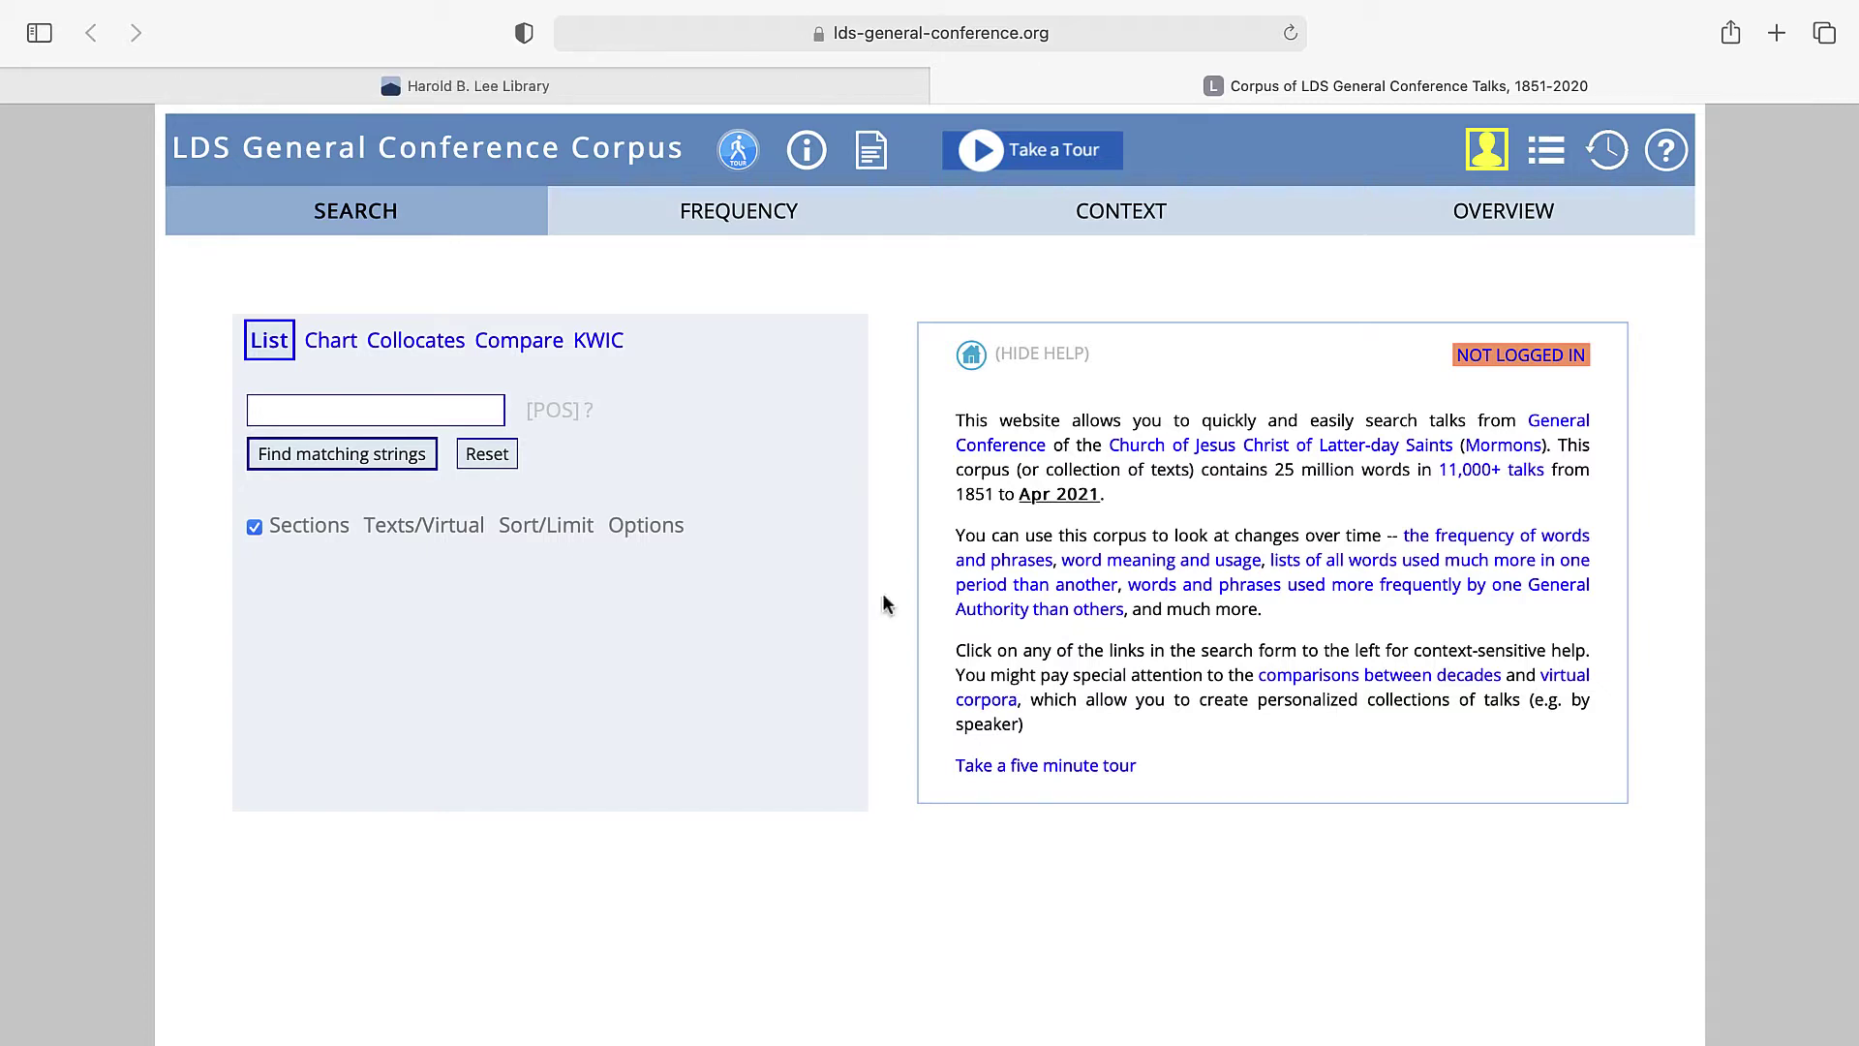
# Go from the library's Research Guides through Latter-day Saint Movement Studies to the LDS General Conference Corpus.
pyautogui.click(599, 85)
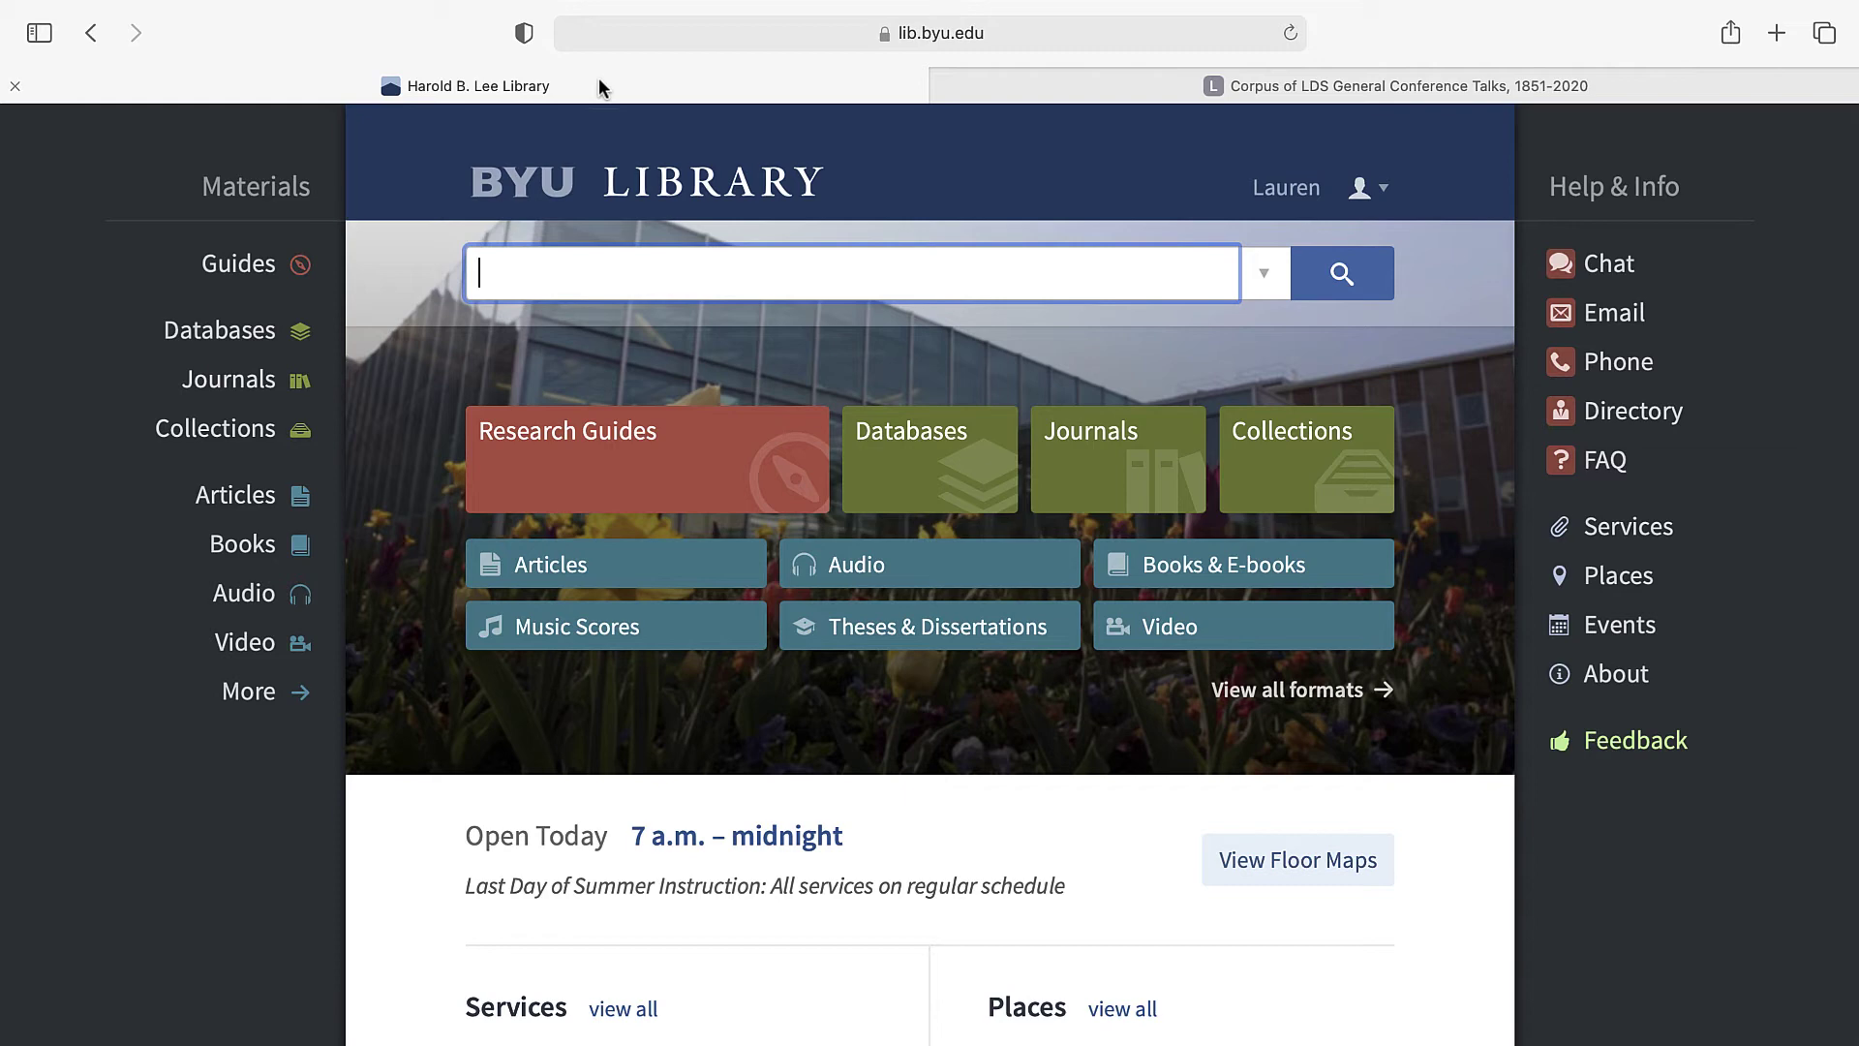
pyautogui.click(613, 462)
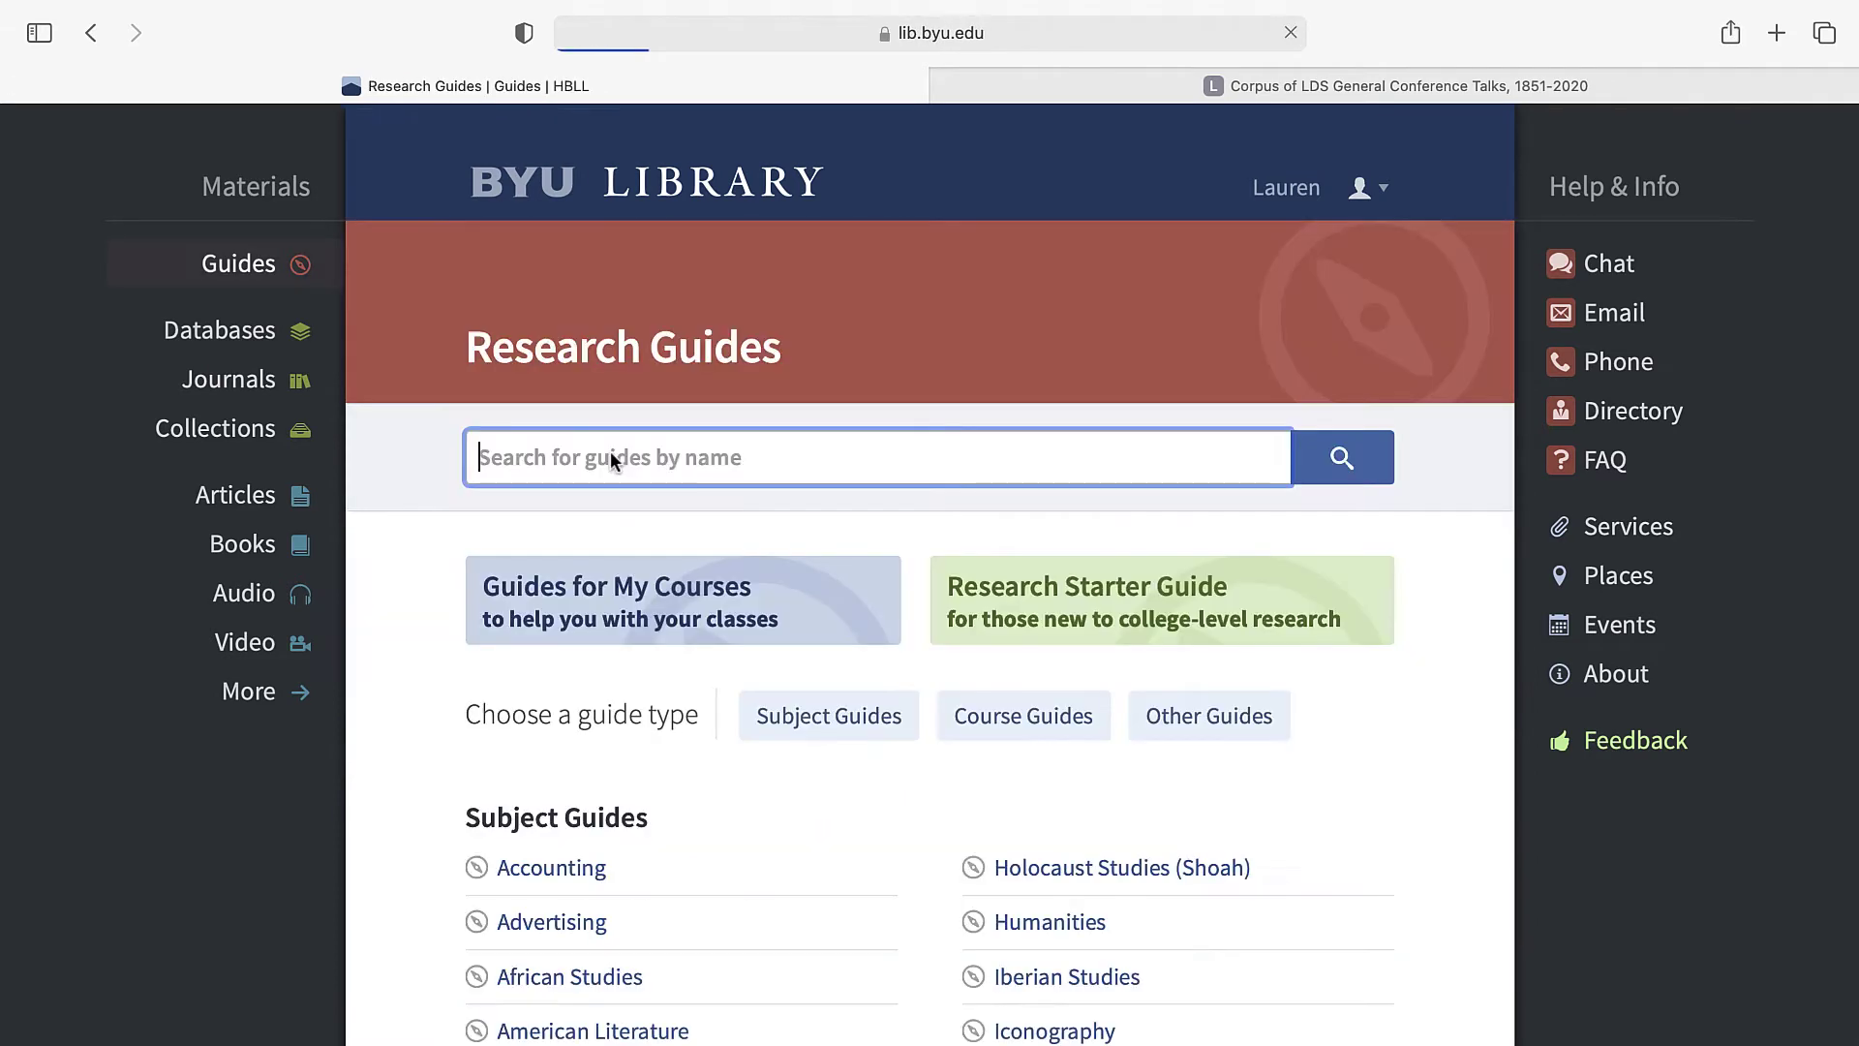
pyautogui.write('latt')
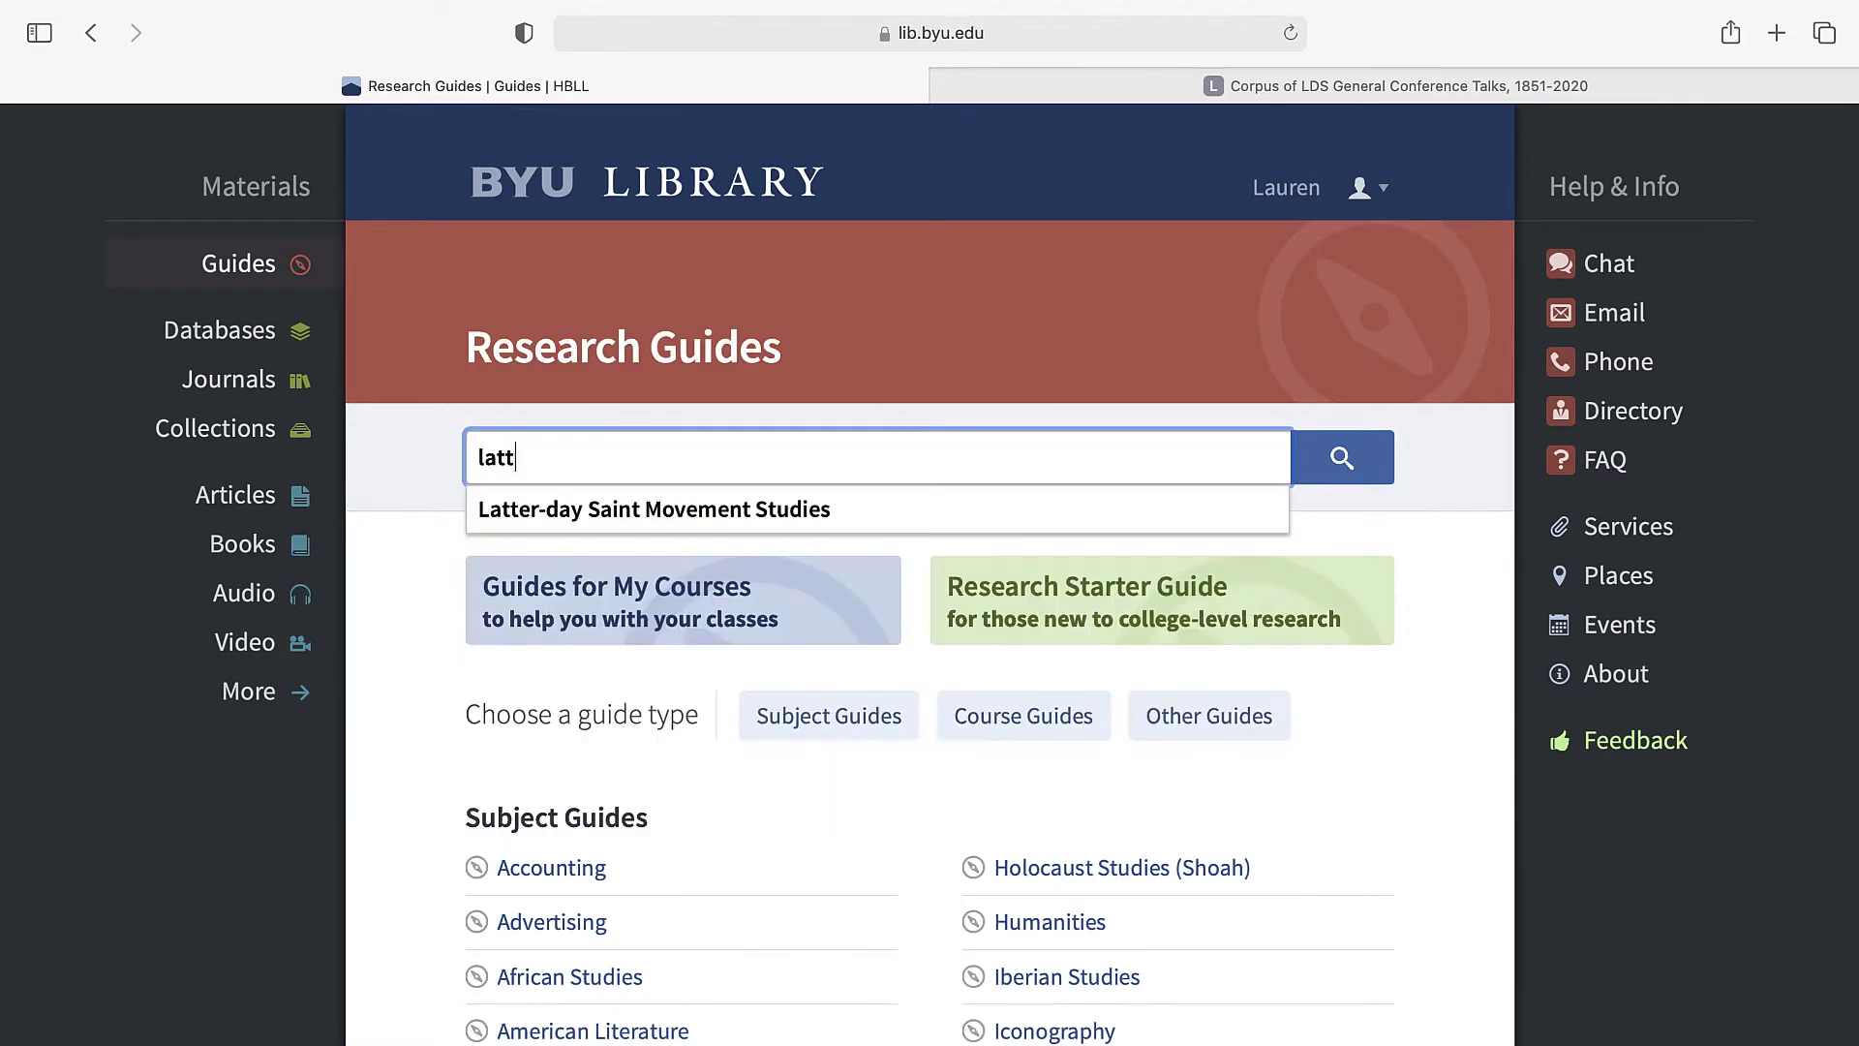
pyautogui.click(655, 508)
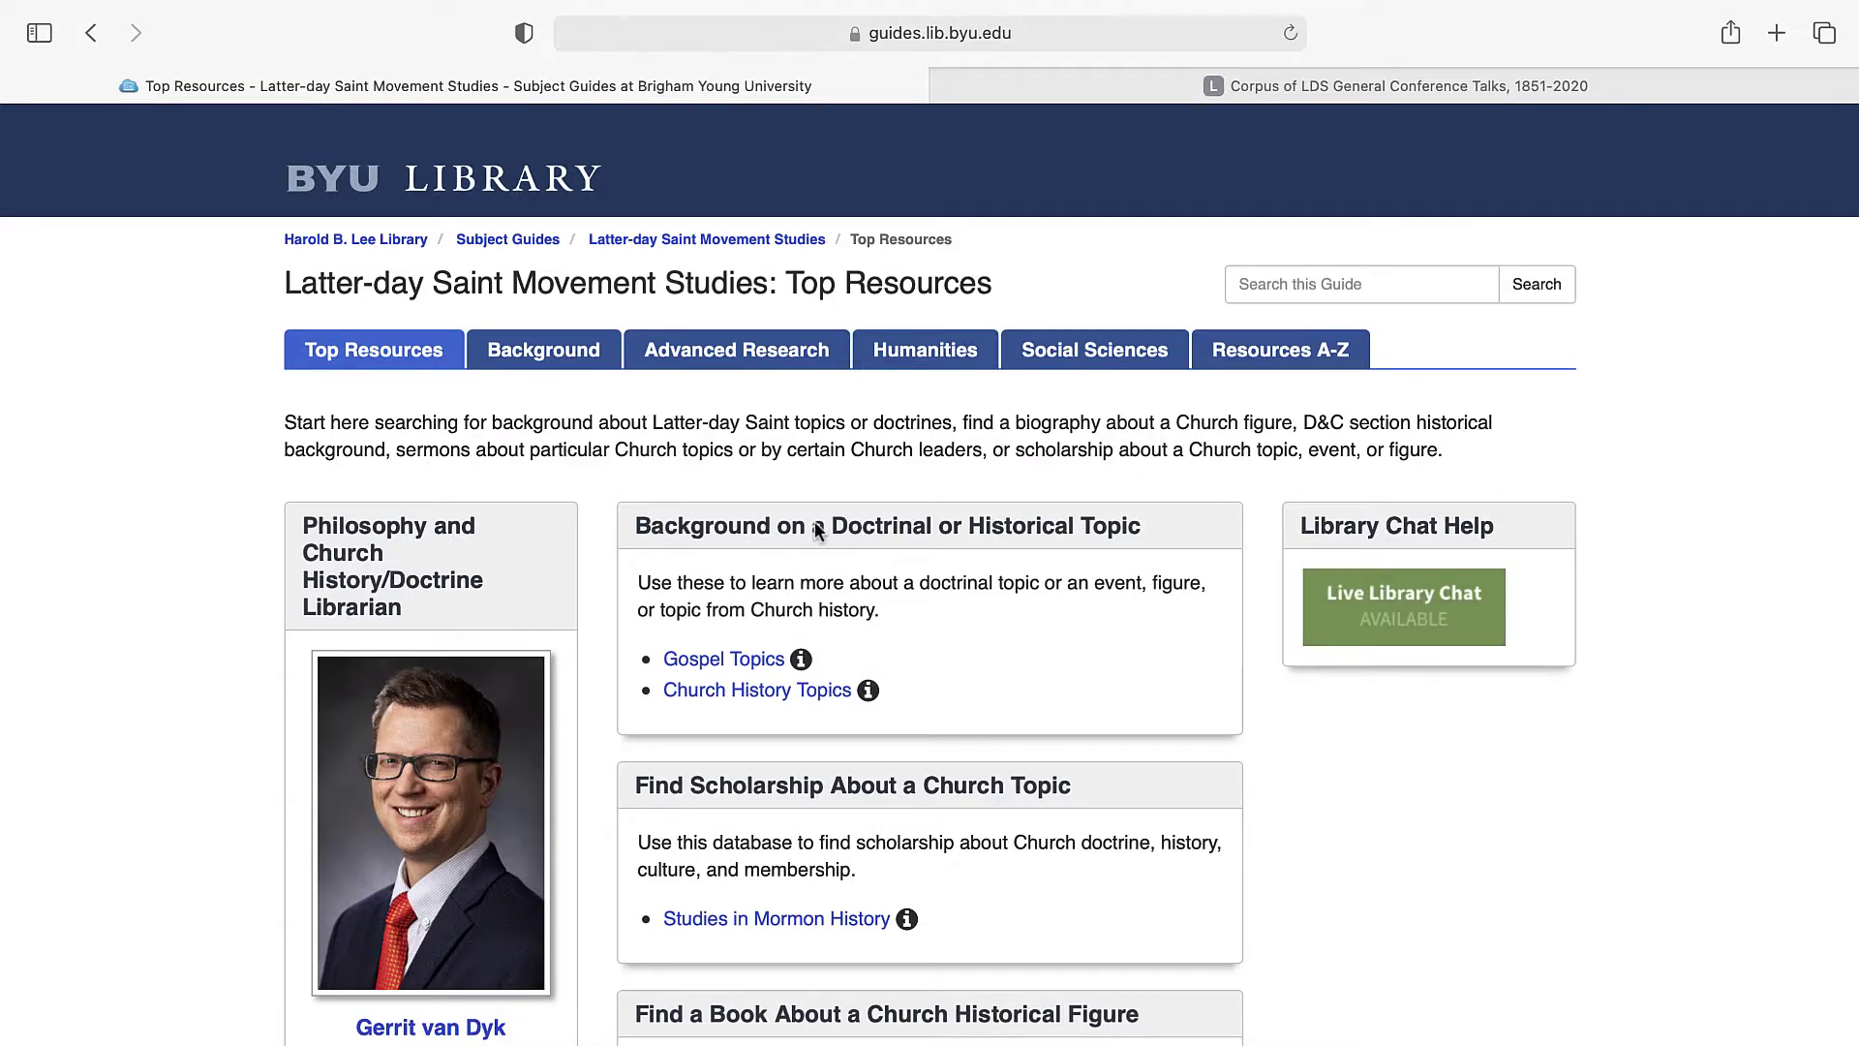
pyautogui.scroll(-5, 1184, 927)
pyautogui.scroll(-2, 1183, 927)
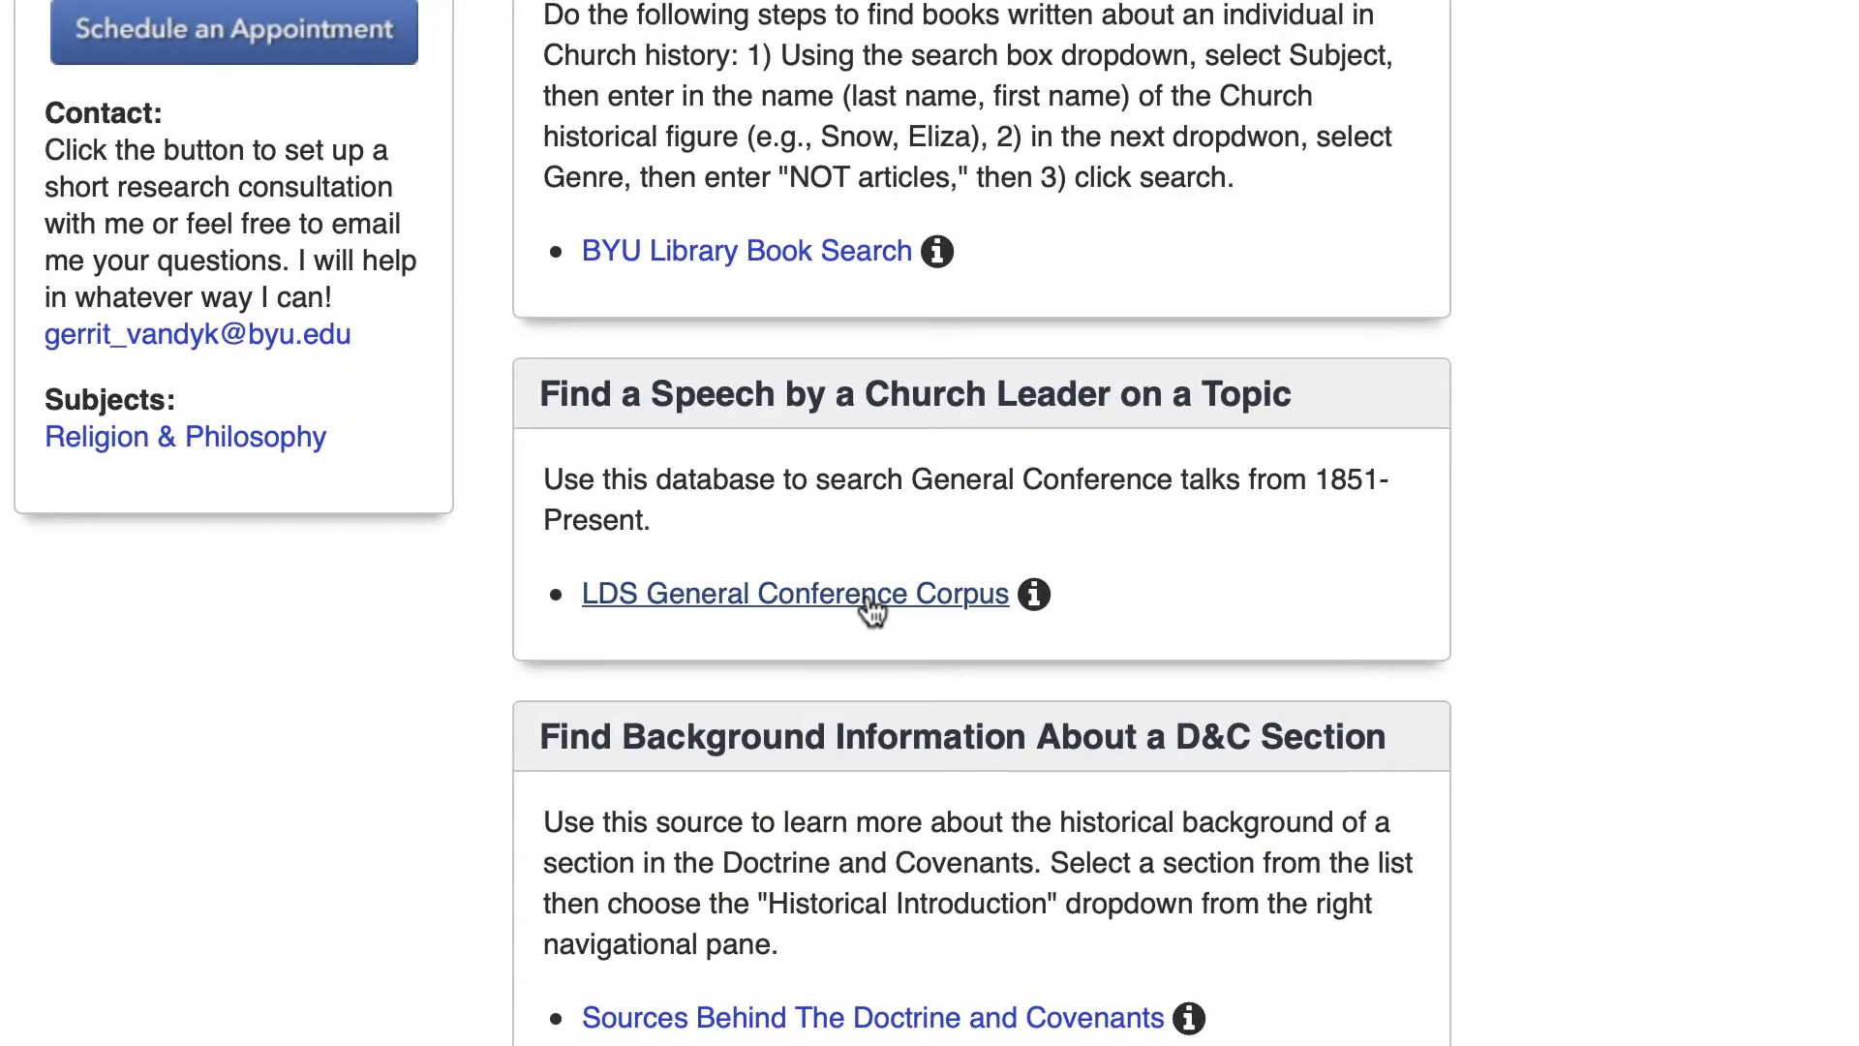
pyautogui.click(873, 608)
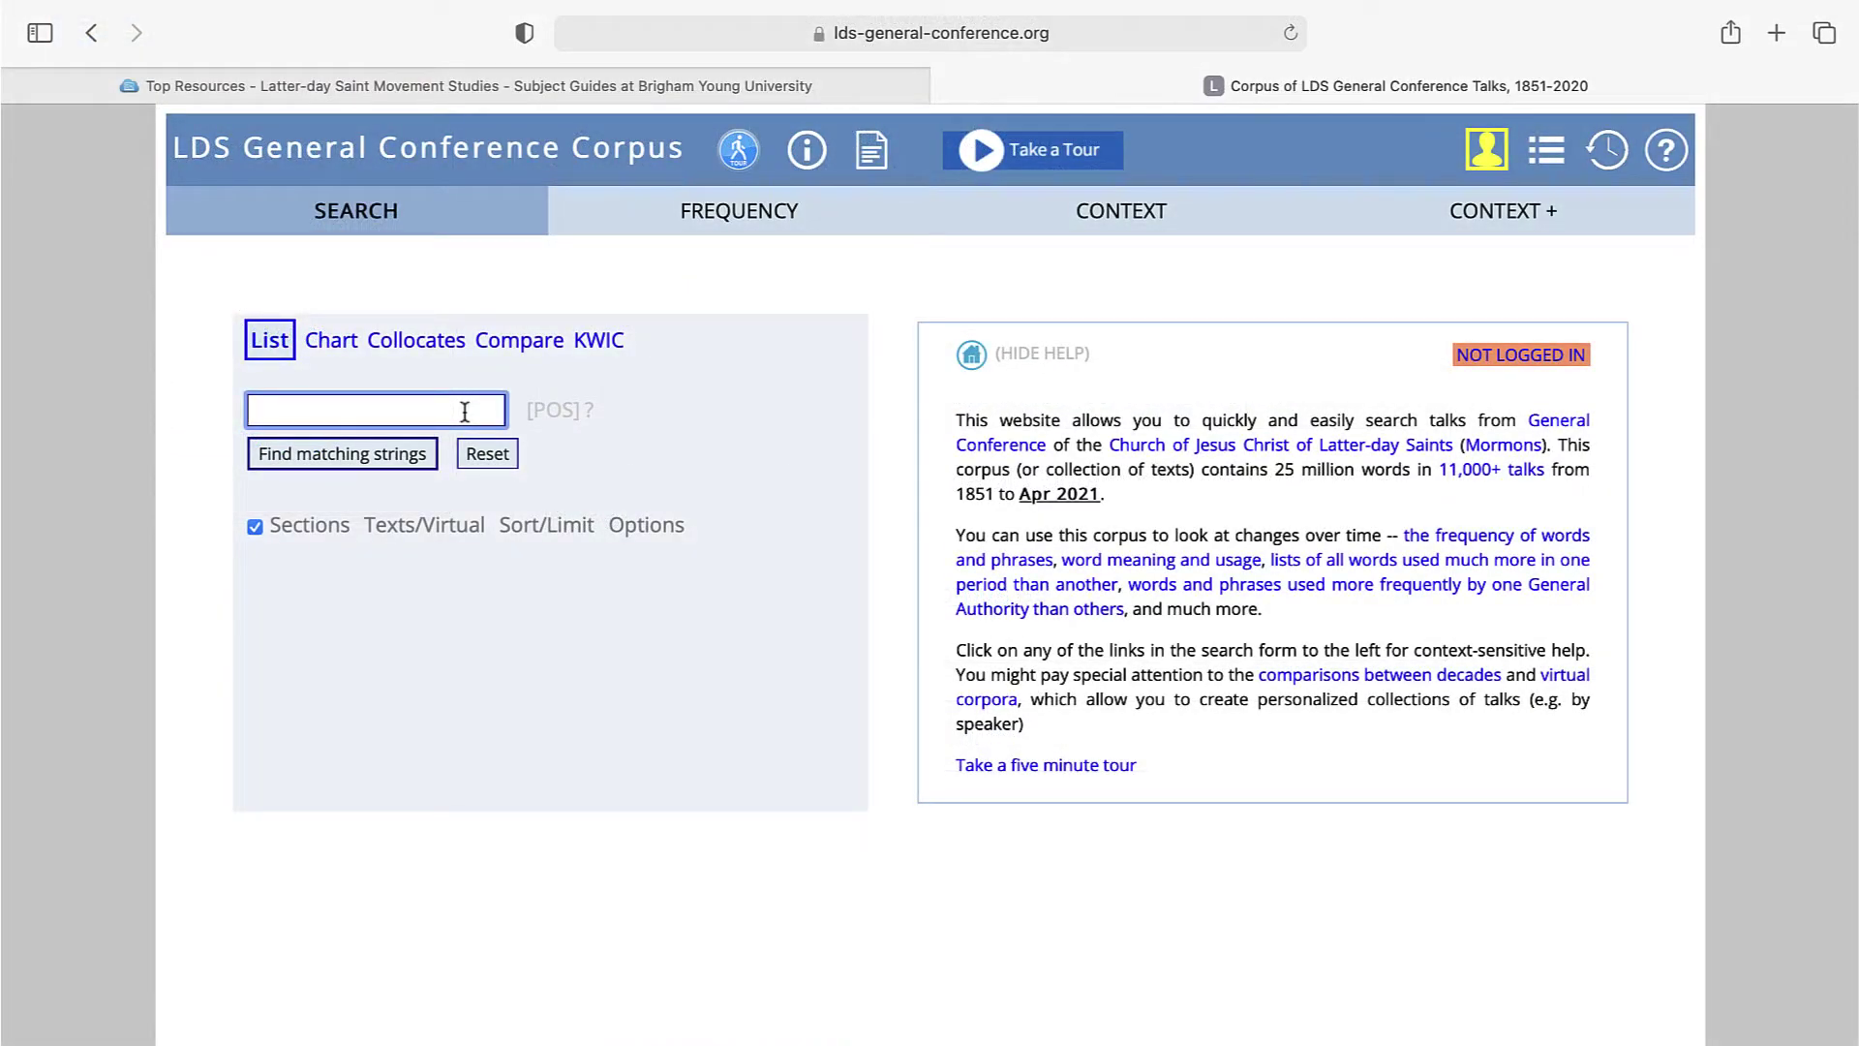
pyautogui.write('ordinances')
# Search the corpus for 'ordinances' to get its frequency by decade.
pyautogui.press('Return')
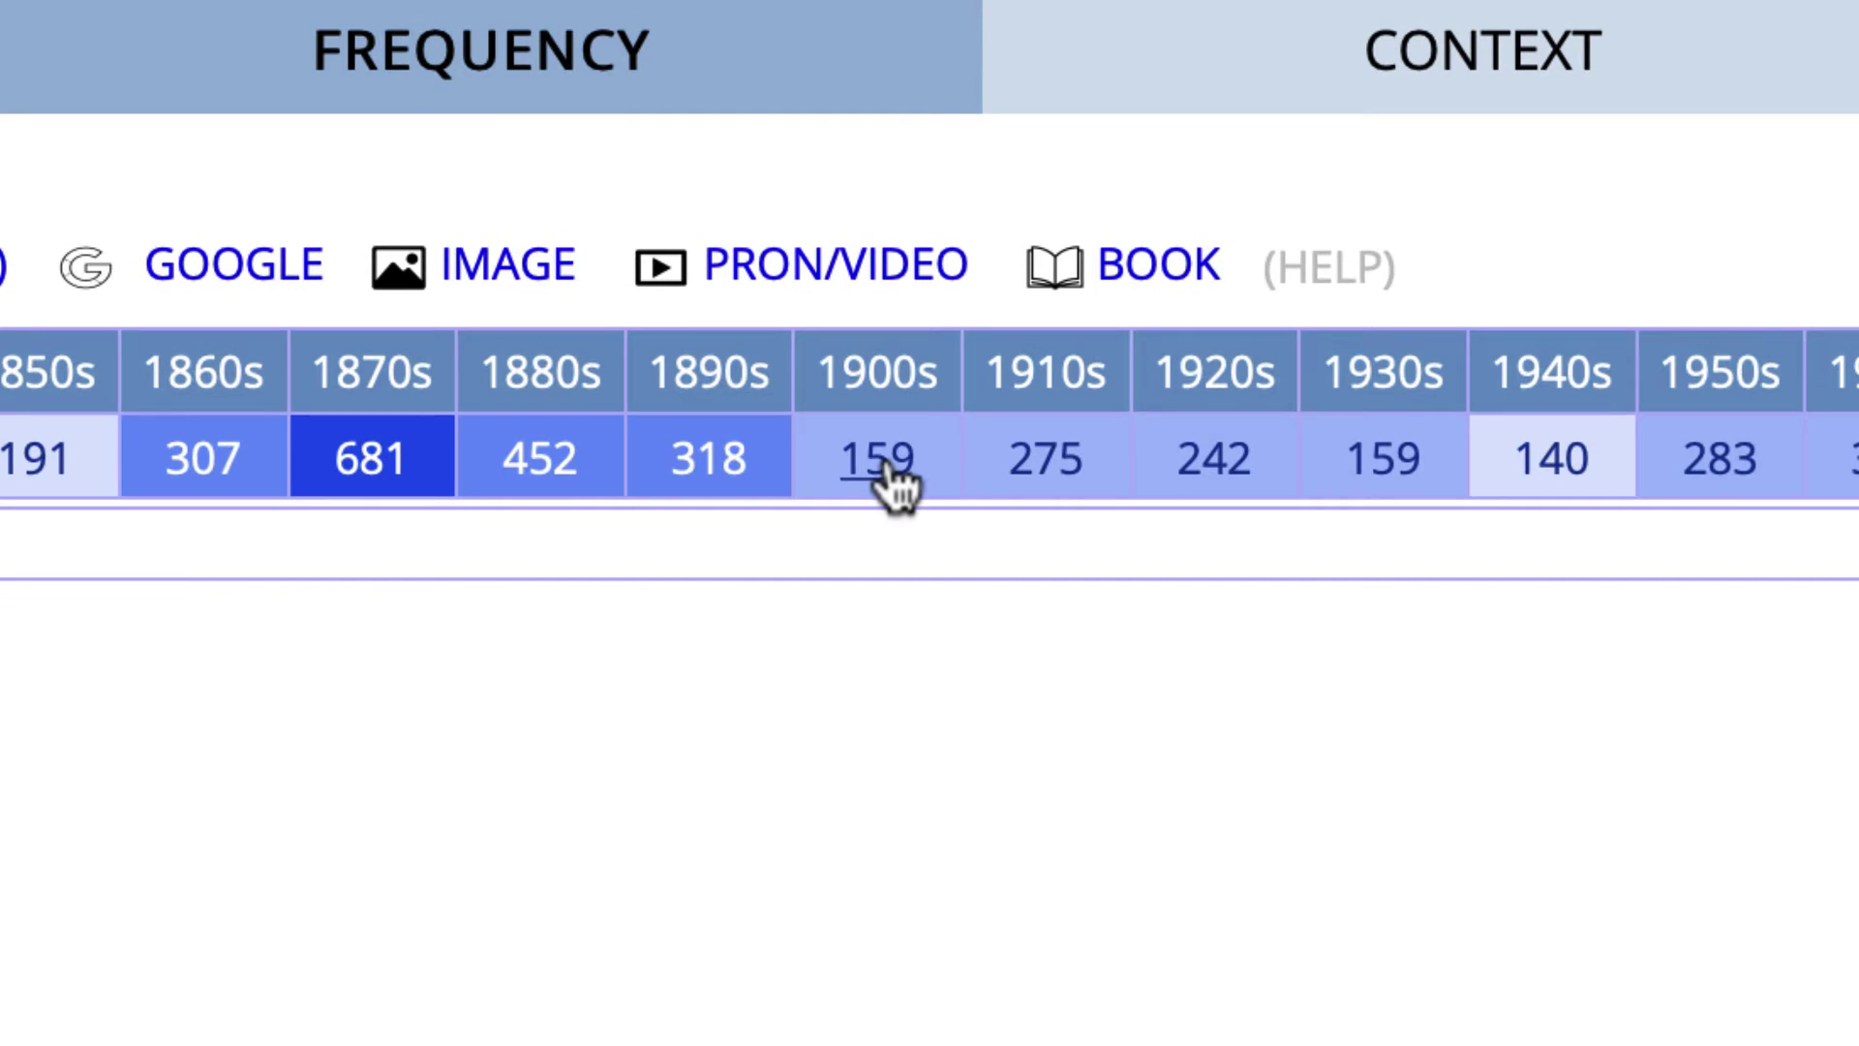
# Open the 159 hits from the 1900s and expand the 1908 Joseph F. Smith talk's passage.
pyautogui.click(890, 479)
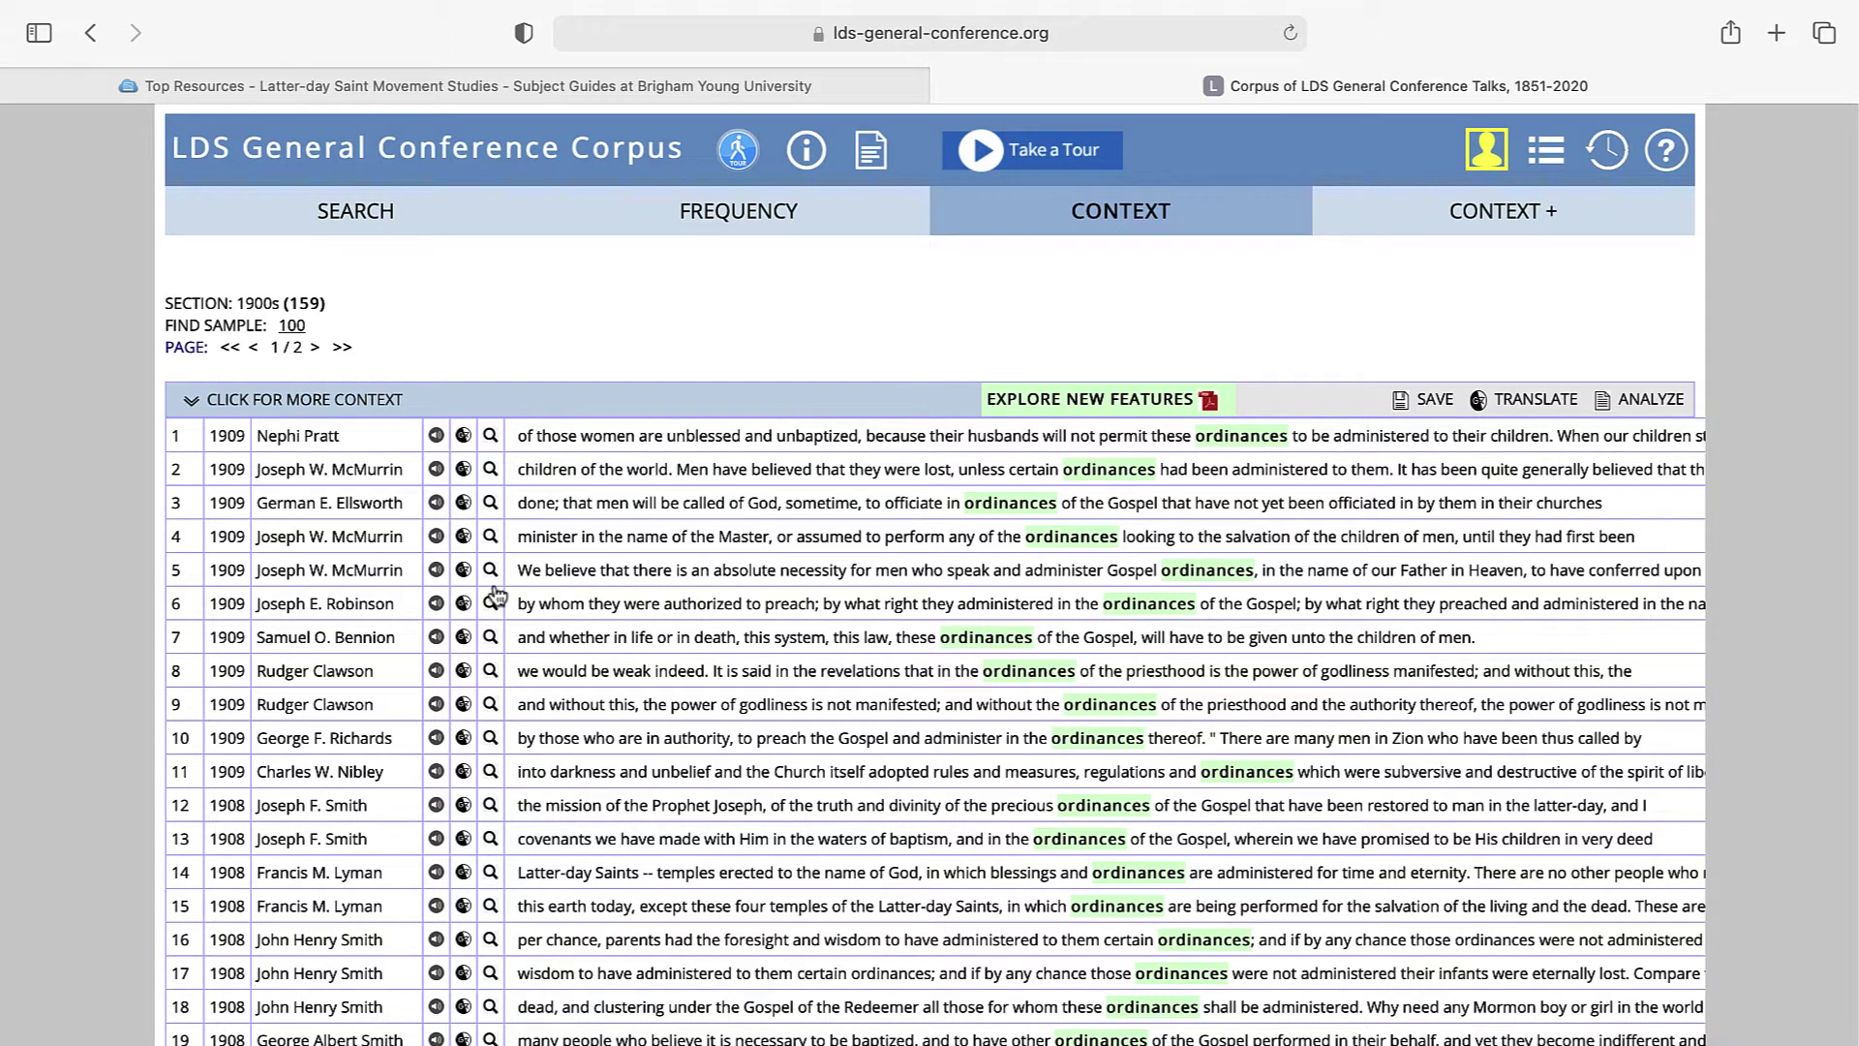
pyautogui.click(346, 805)
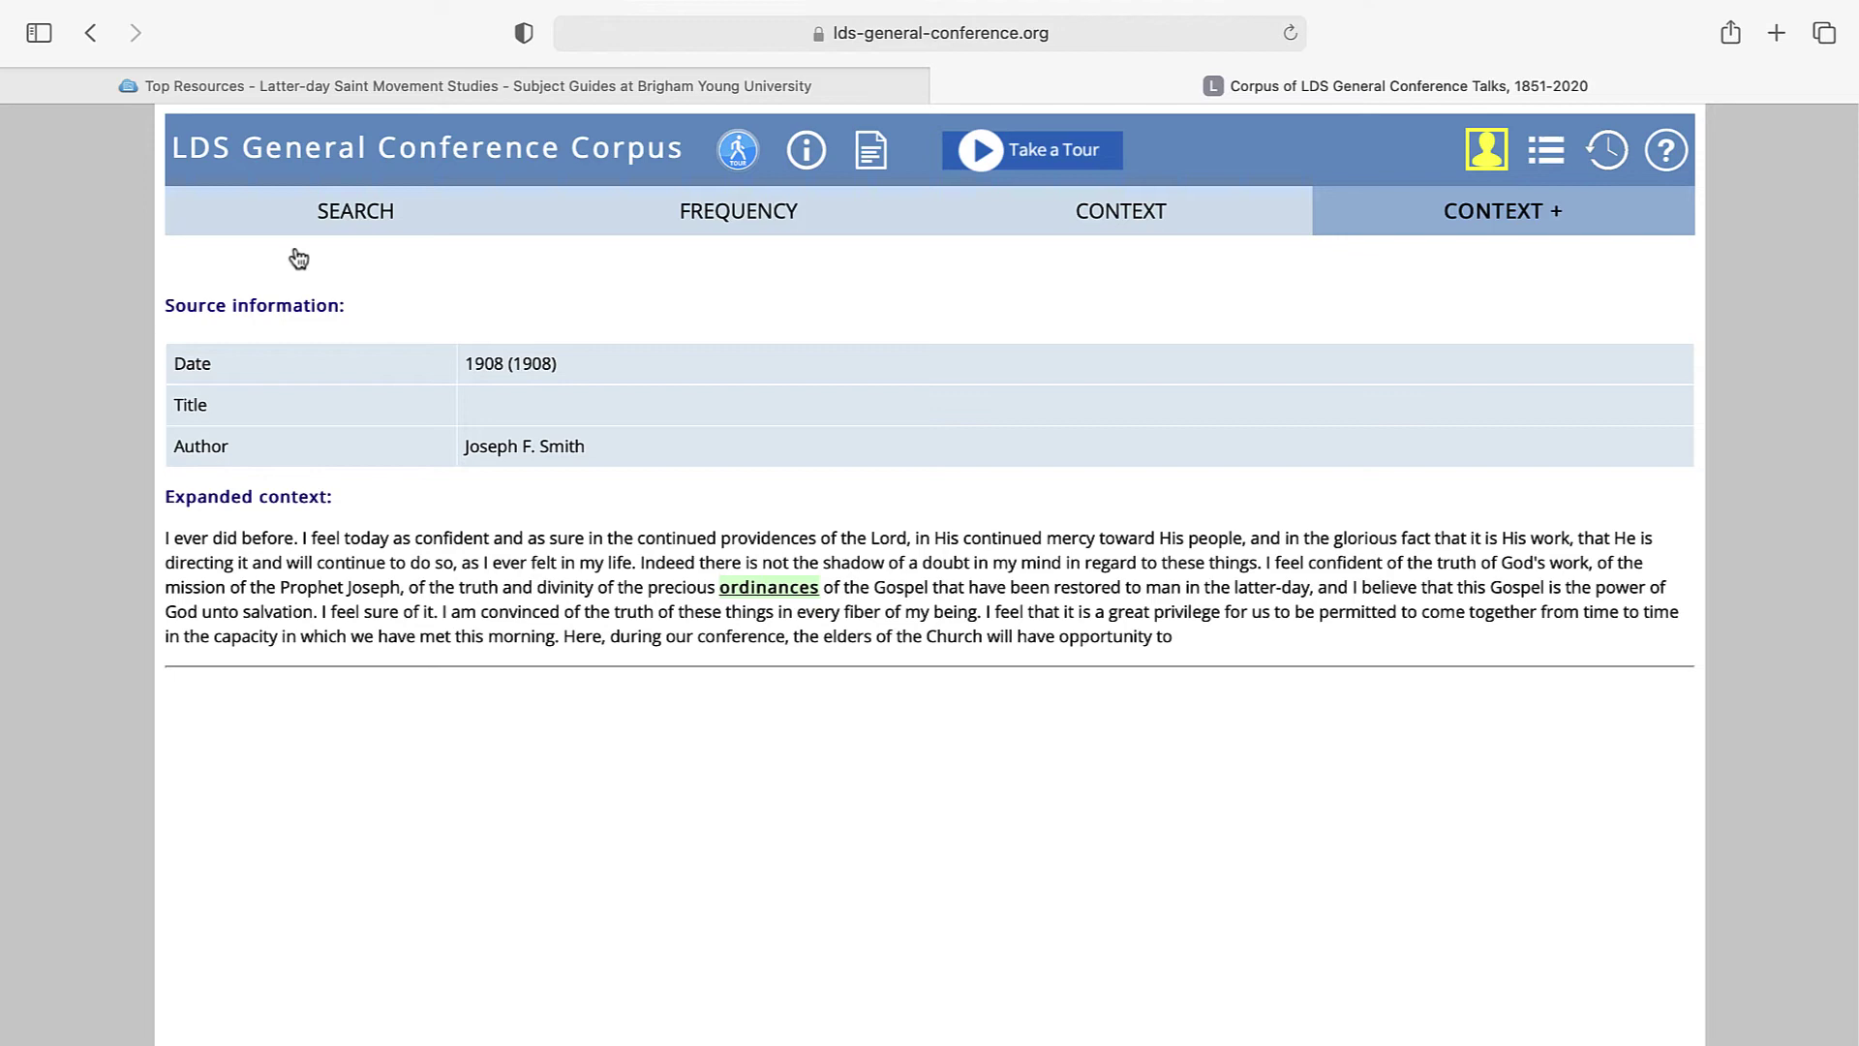
# Return to the Latter-day Saint Movement Studies guide and show its Background page.
pyautogui.click(349, 87)
pyautogui.click(494, 350)
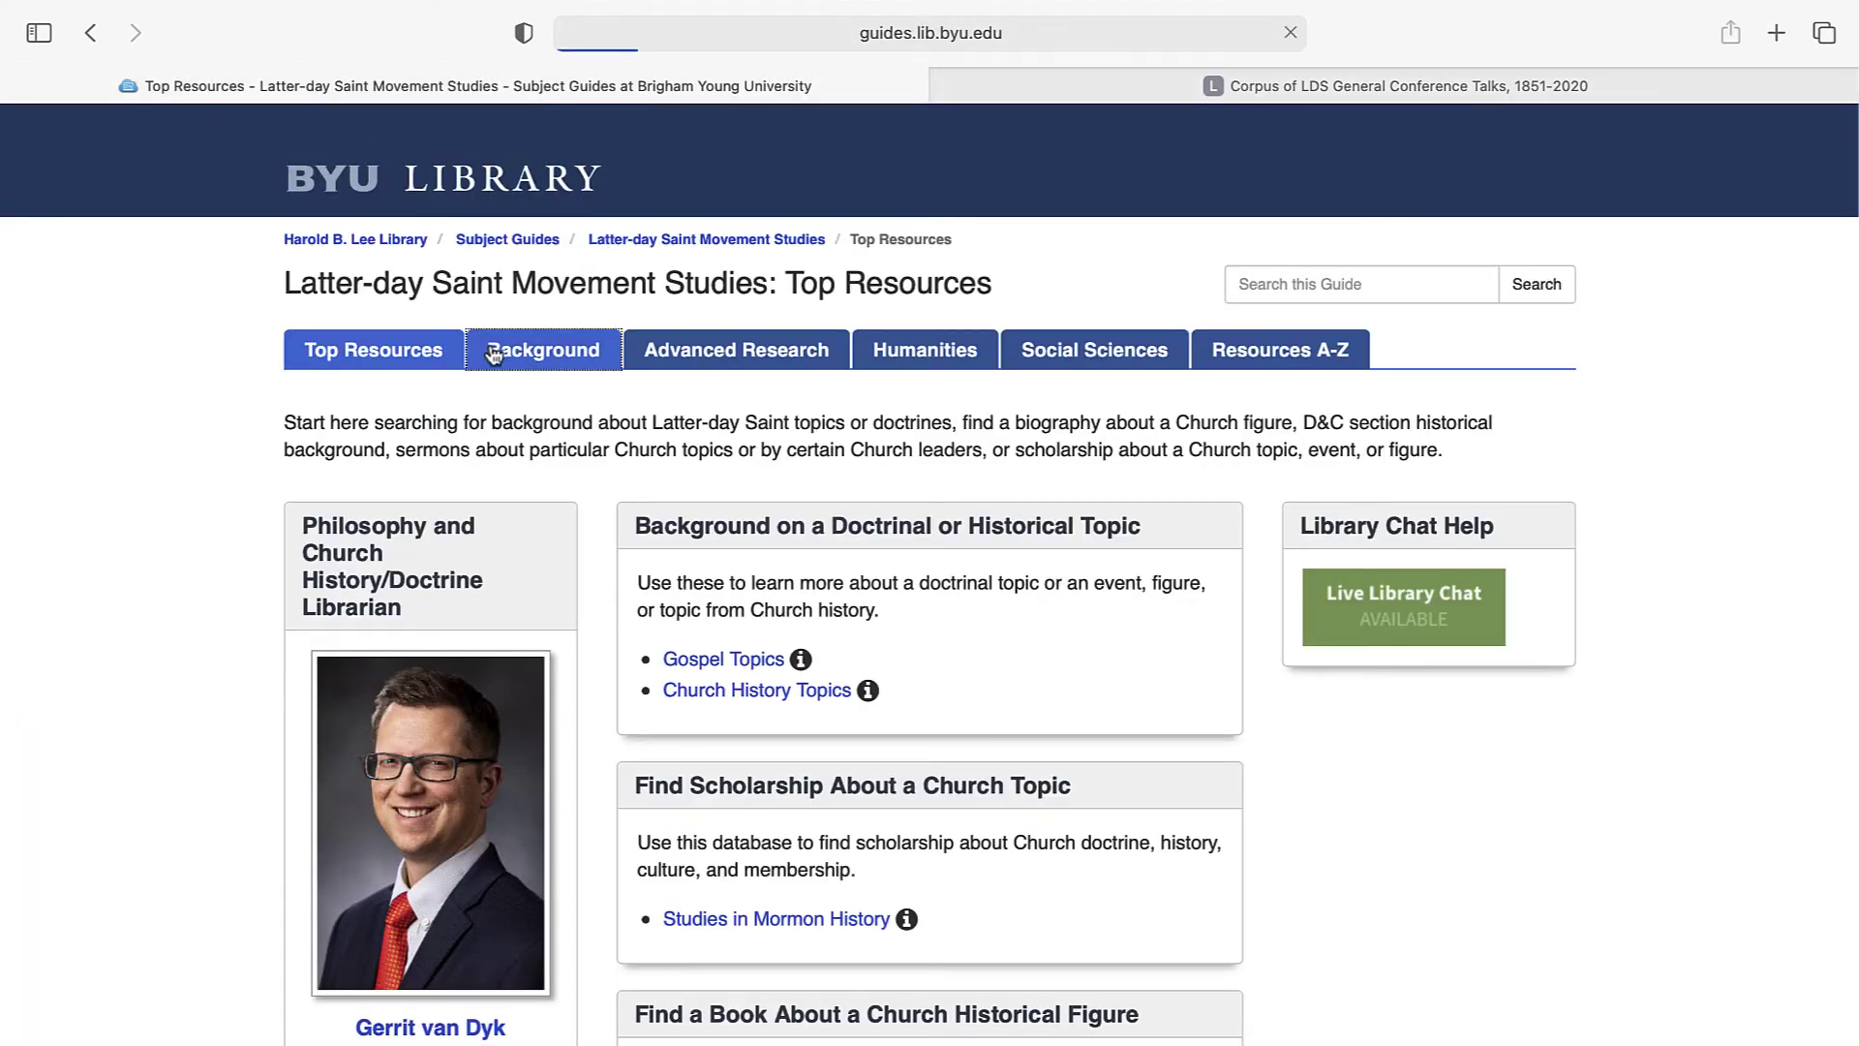
pyautogui.scroll(-5, 586, 744)
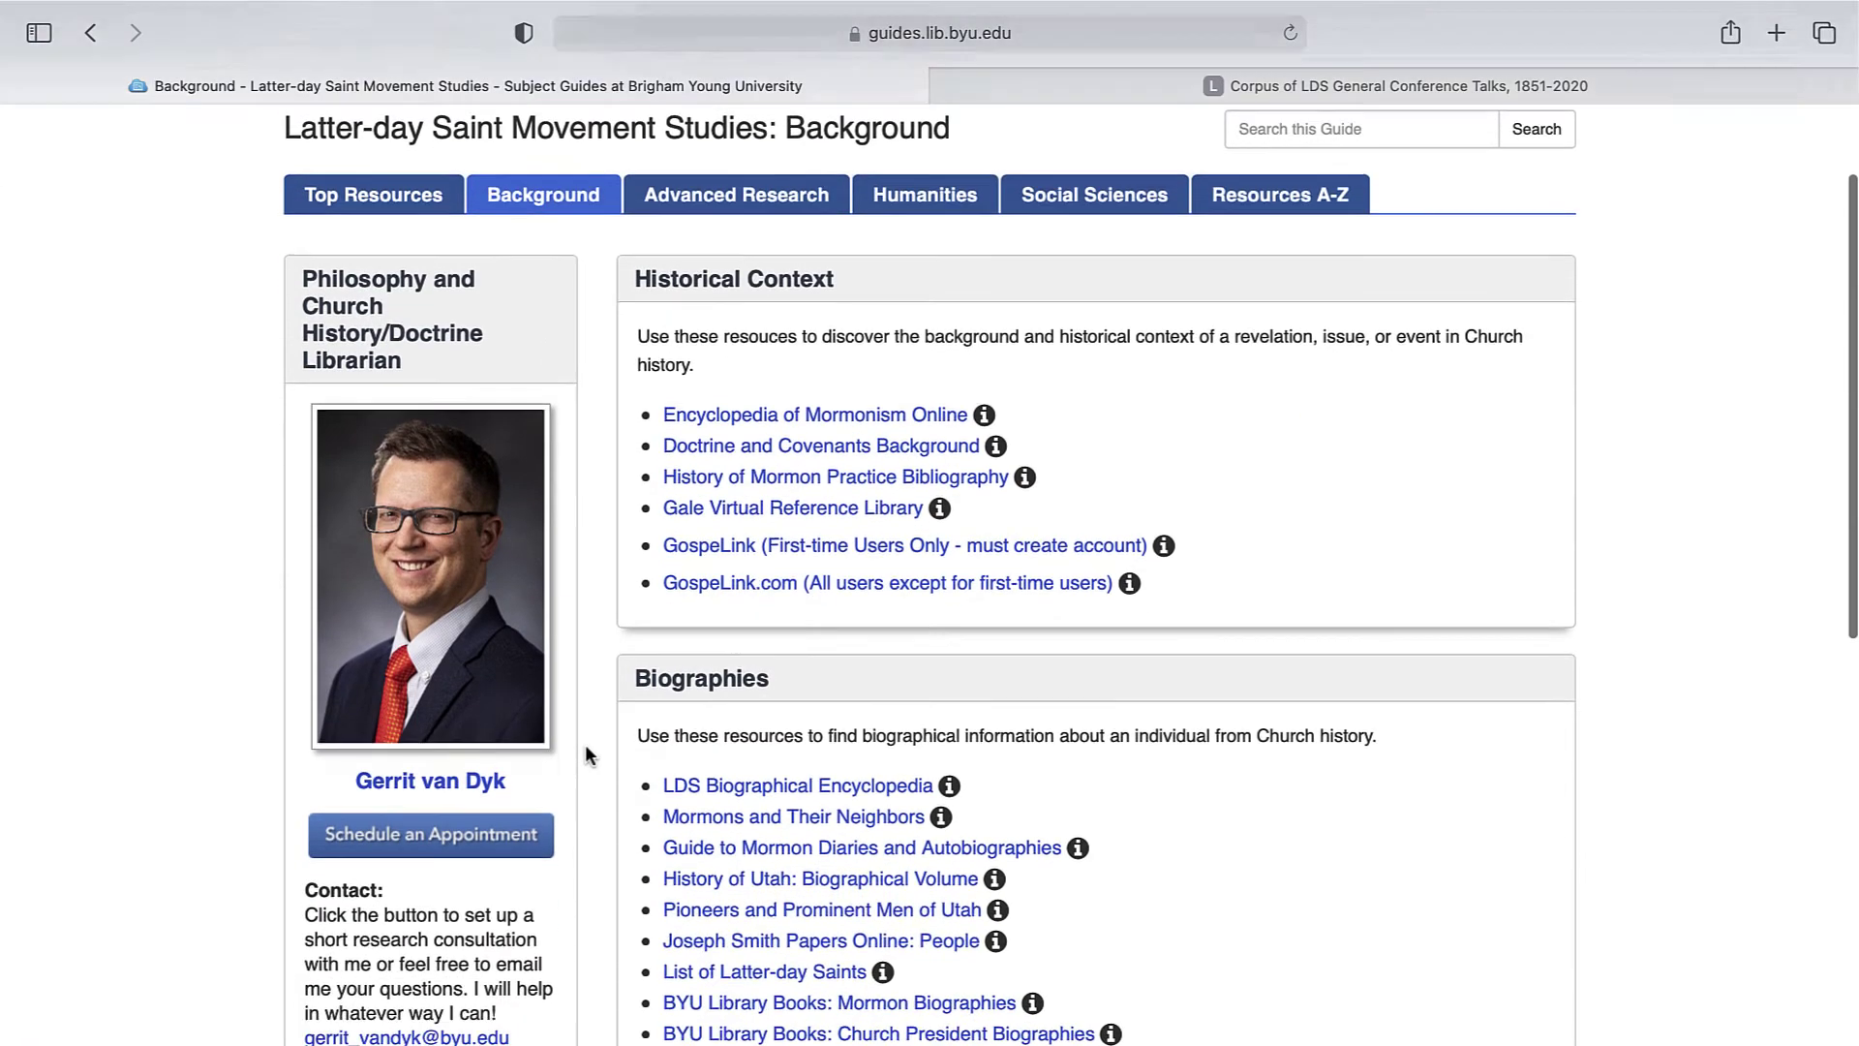
pyautogui.scroll(-5, 586, 744)
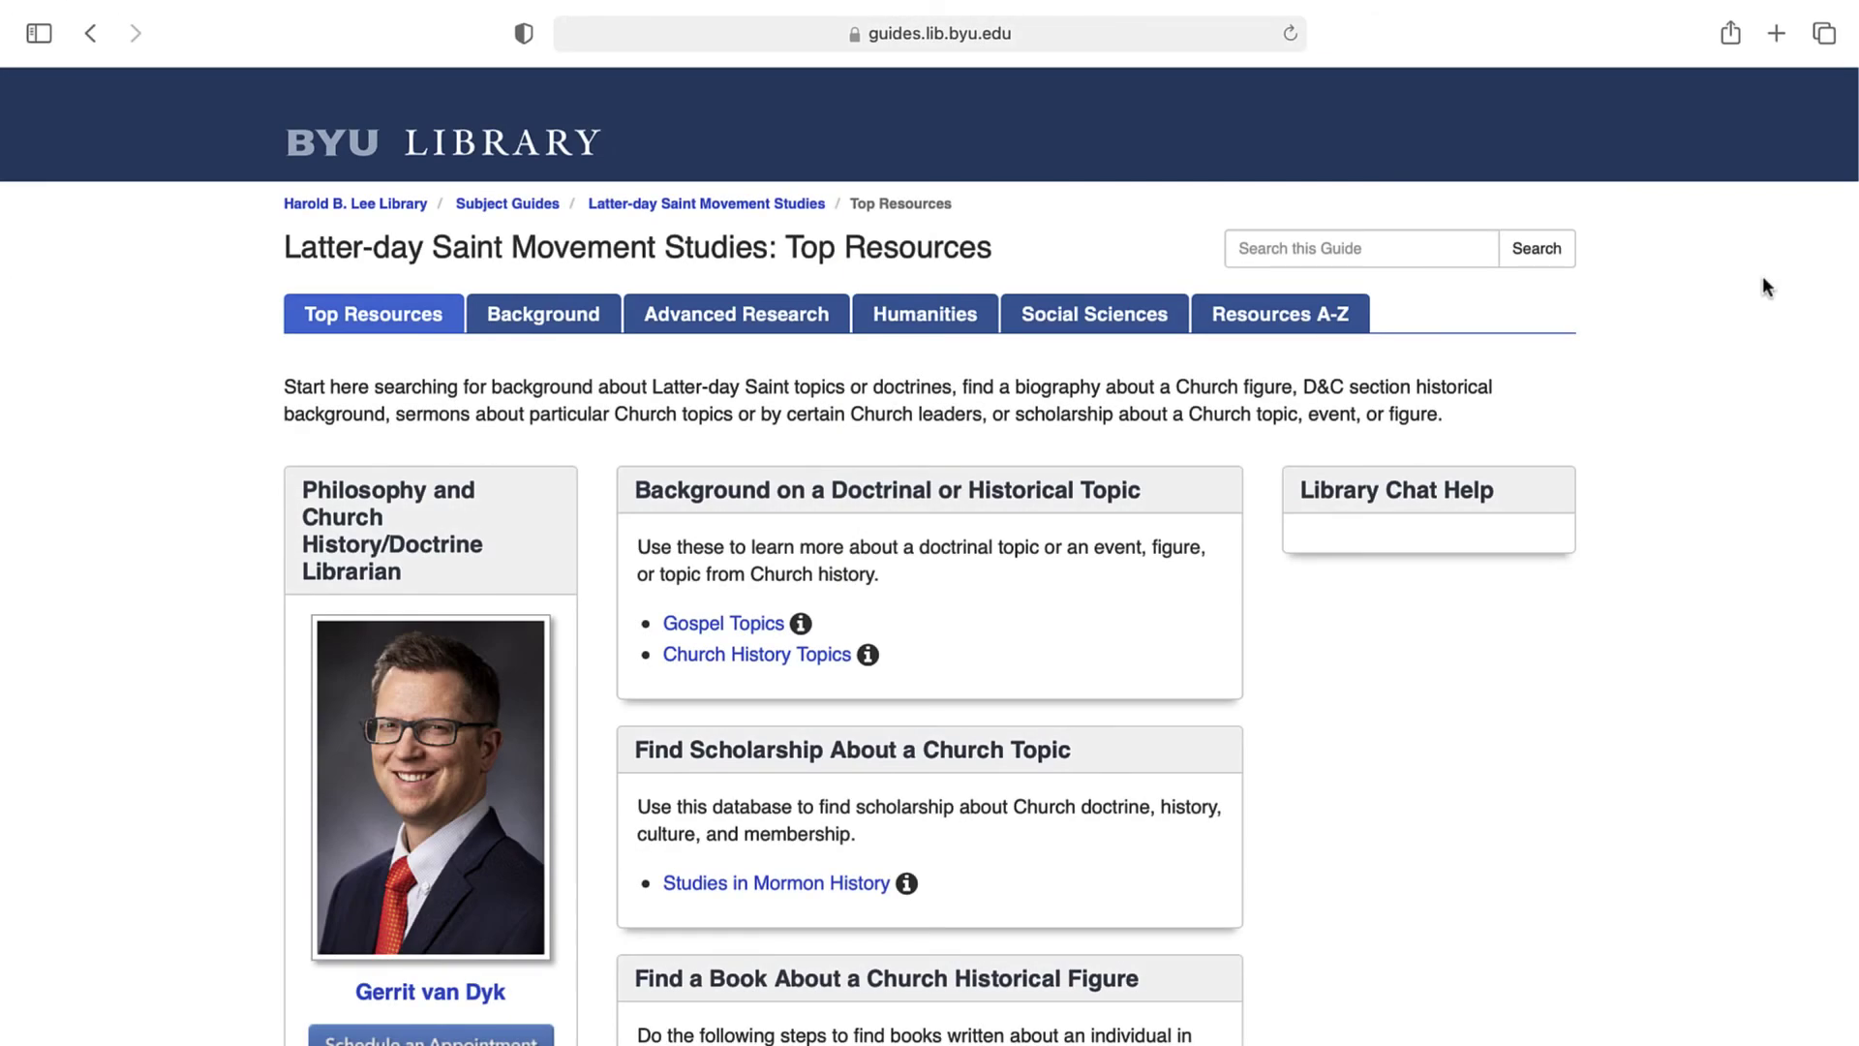
pyautogui.scroll(-4, 1762, 274)
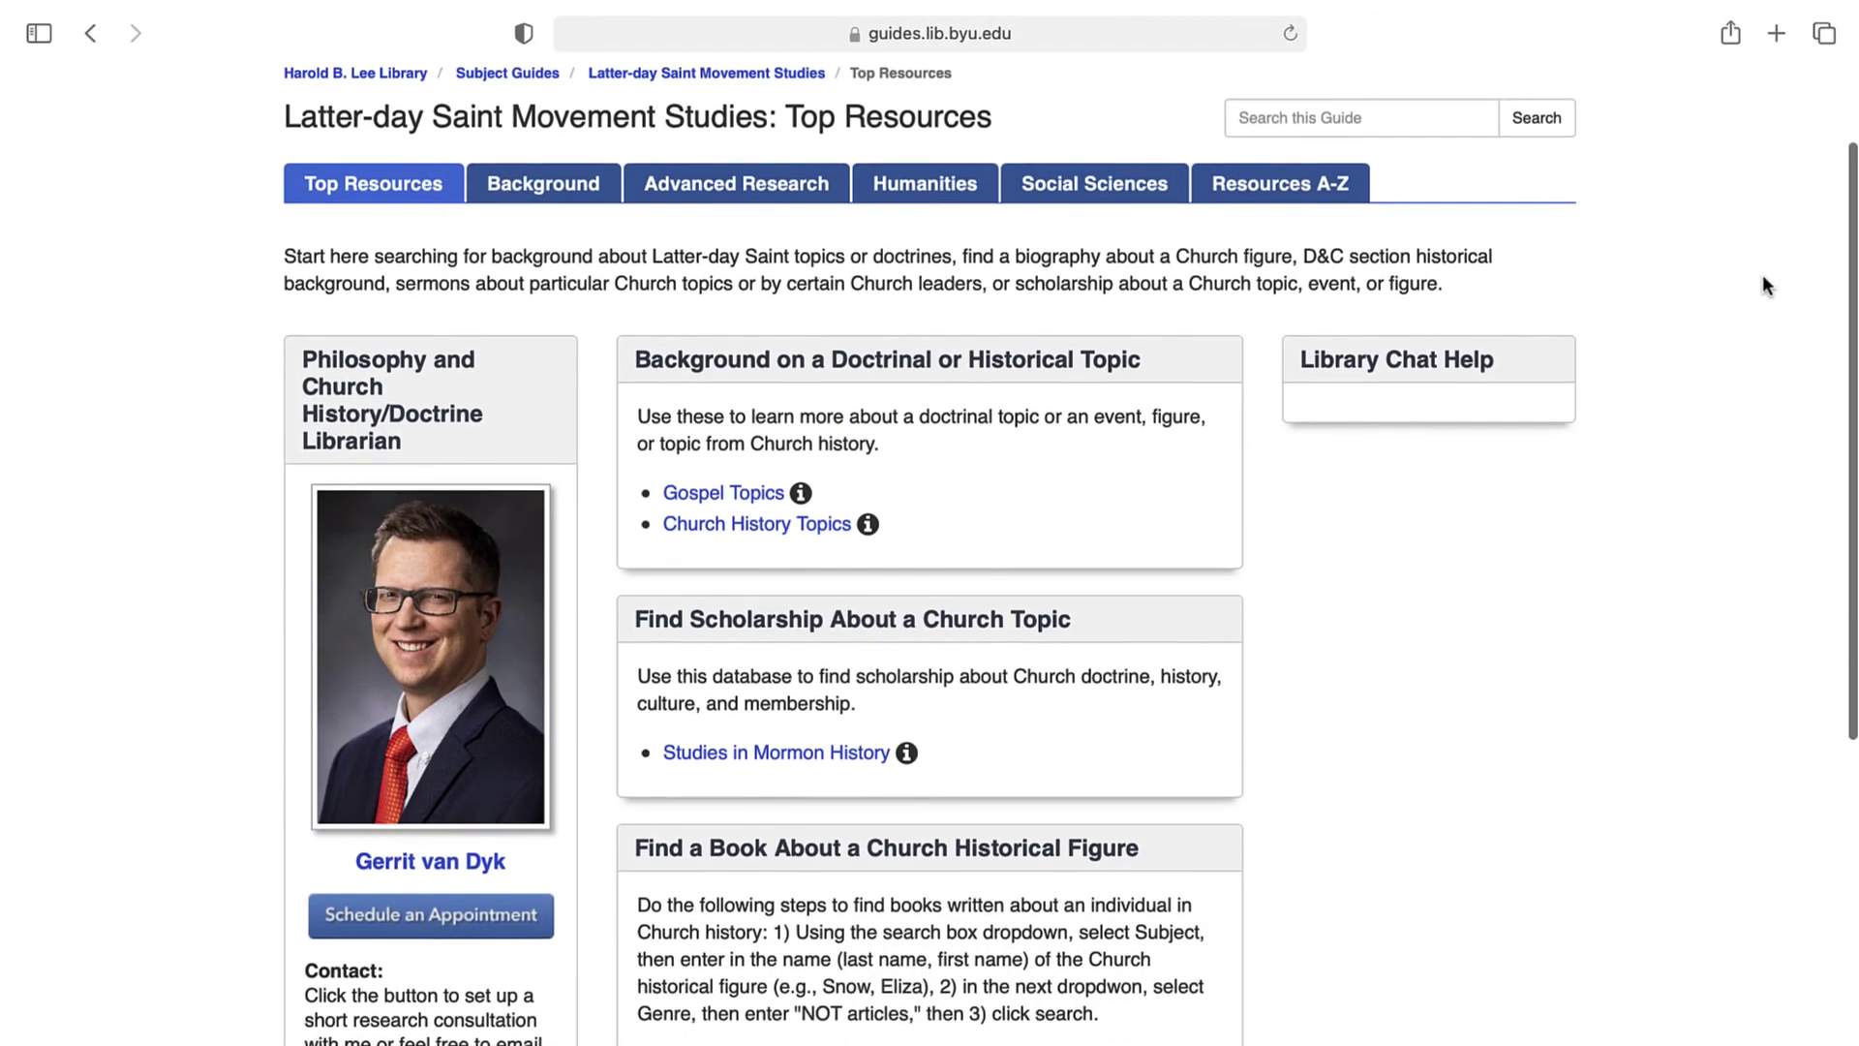